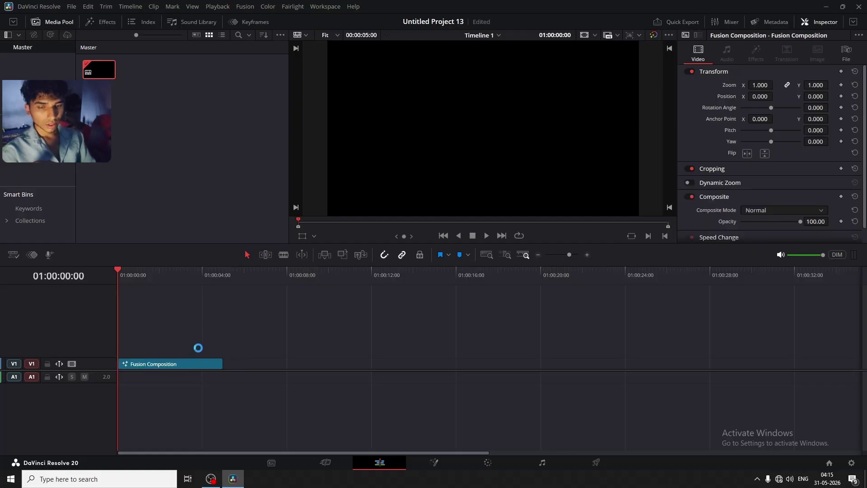
- Open the Fusion Composition clip in the Fusion page and connect a new Text node to MediaOut1
right_click(179, 364)
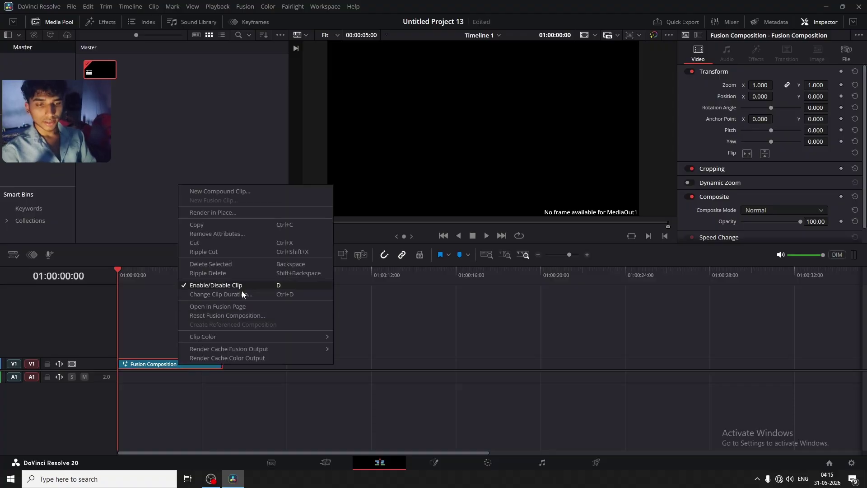
left_click(243, 307)
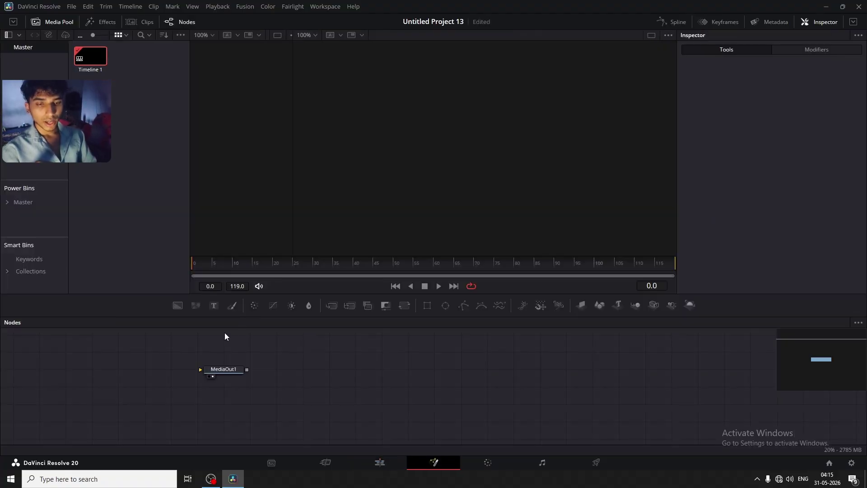
left_click_drag(225, 375, 350, 375)
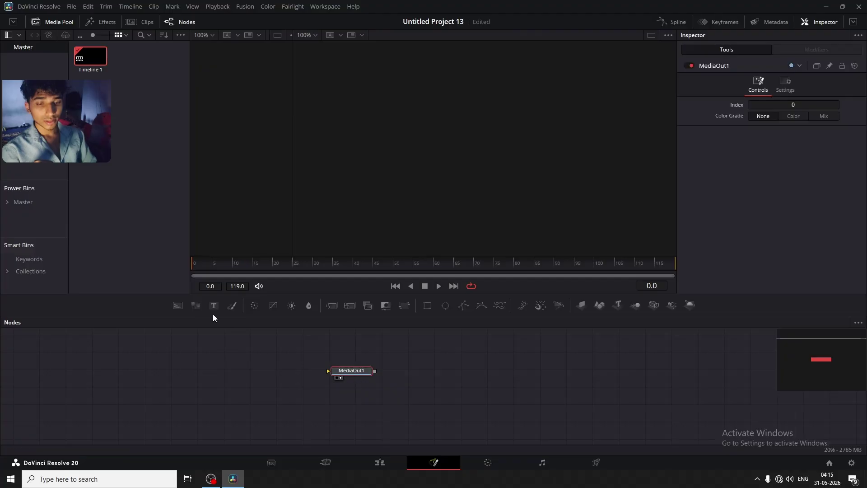
left_click_drag(211, 305, 338, 371)
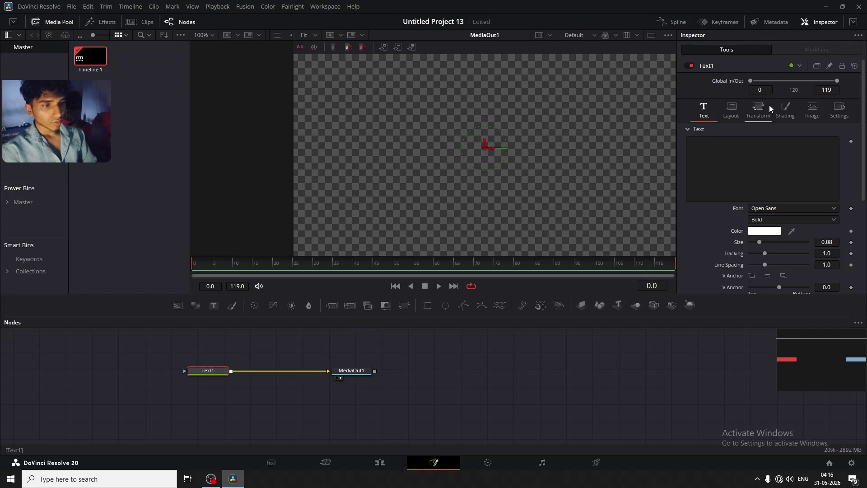
- Start a custom Number control named counter for the Text1 node and assign it to the Text page
right_click(735, 66)
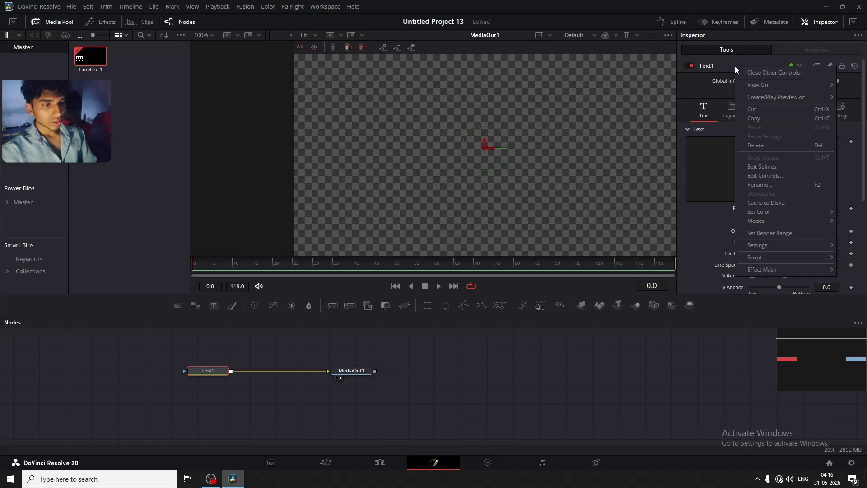
left_click(783, 175)
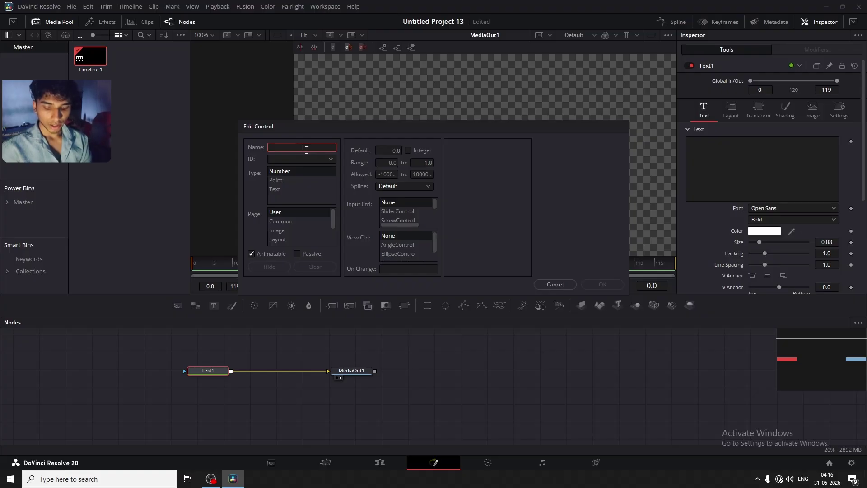
type("c")
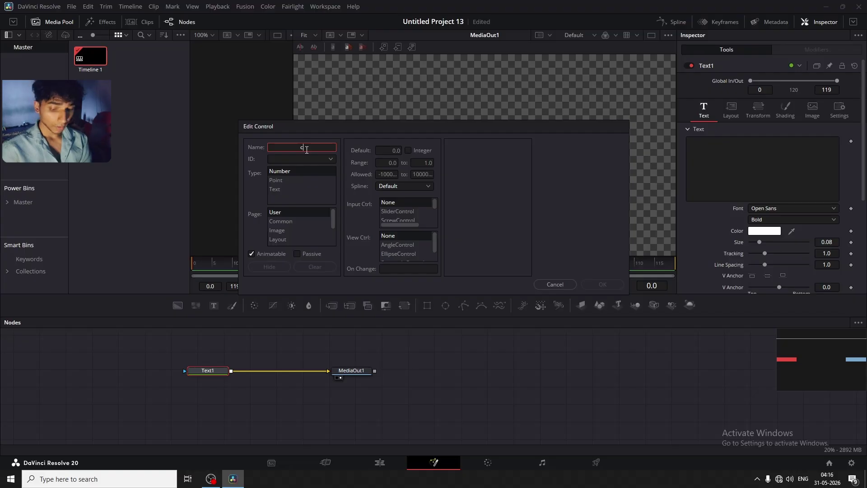
type("ounter")
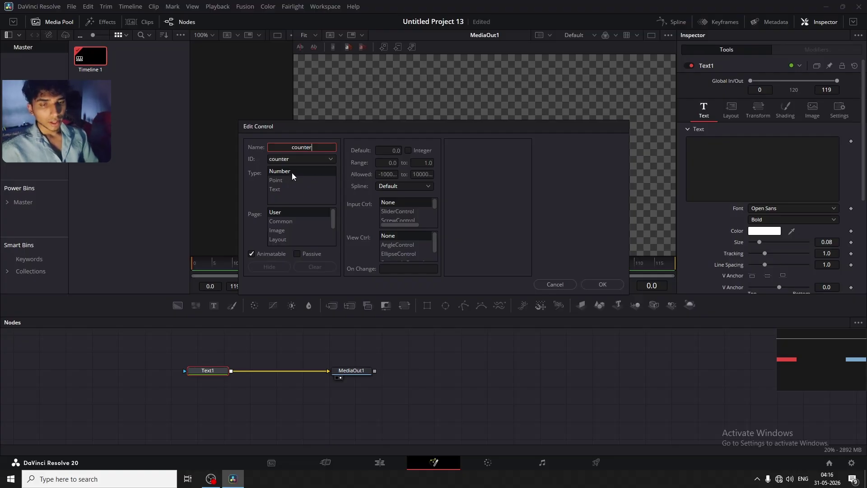
scroll(290, 224, "down", 1)
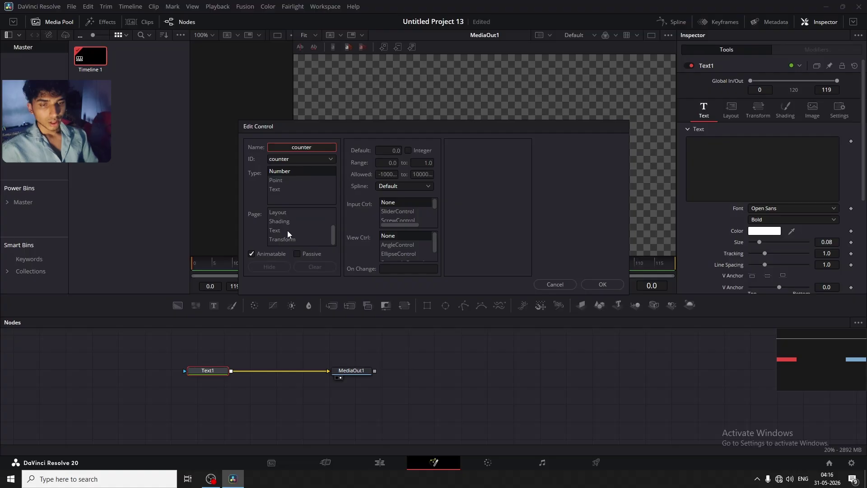
left_click(288, 231)
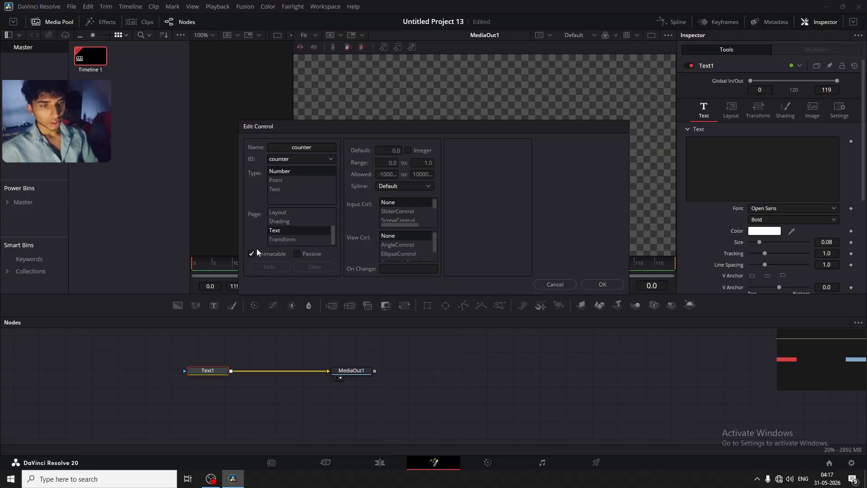
- Create the counter control as an integer SliderControl with default 0 and a range of 0 to 100
left_click(407, 151)
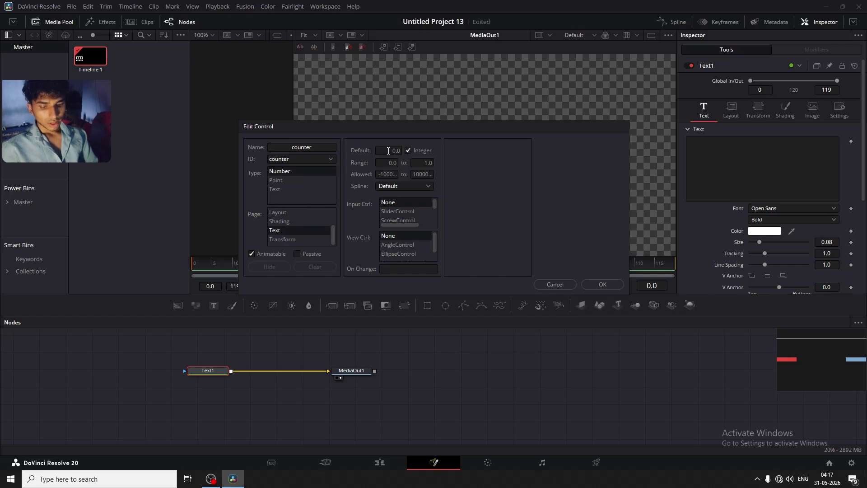
left_click(396, 151)
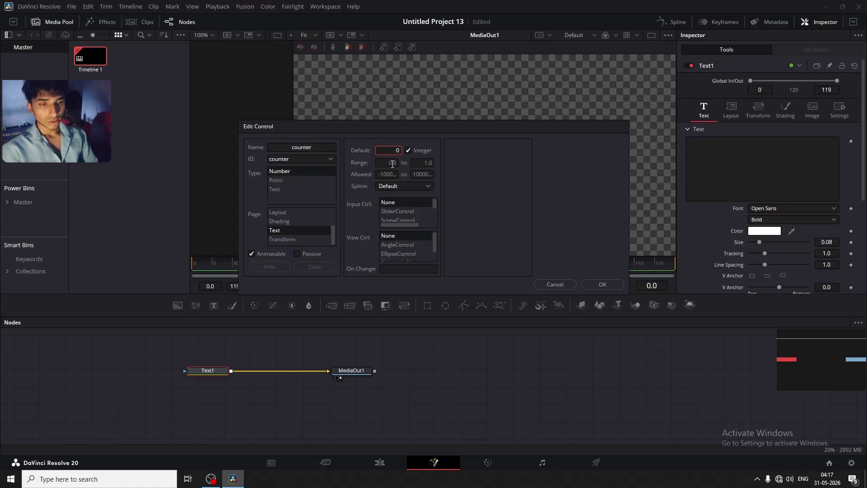
left_click(392, 164)
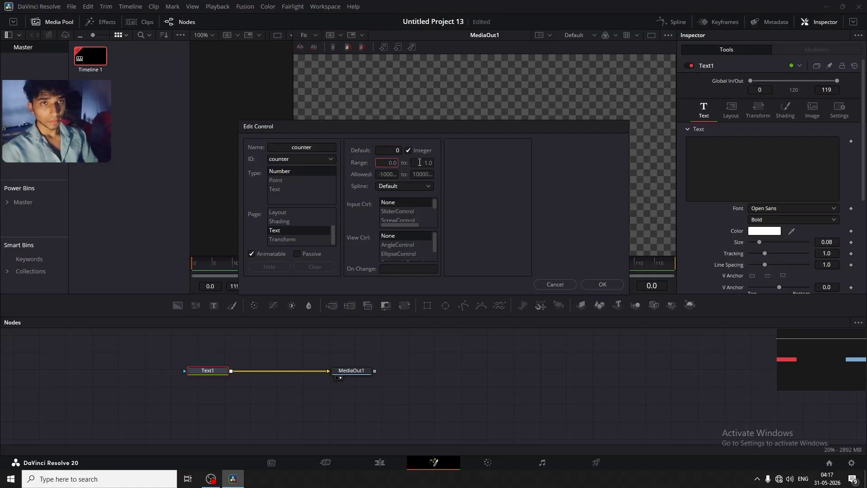
key("BackSpace")
key("BackSpace")
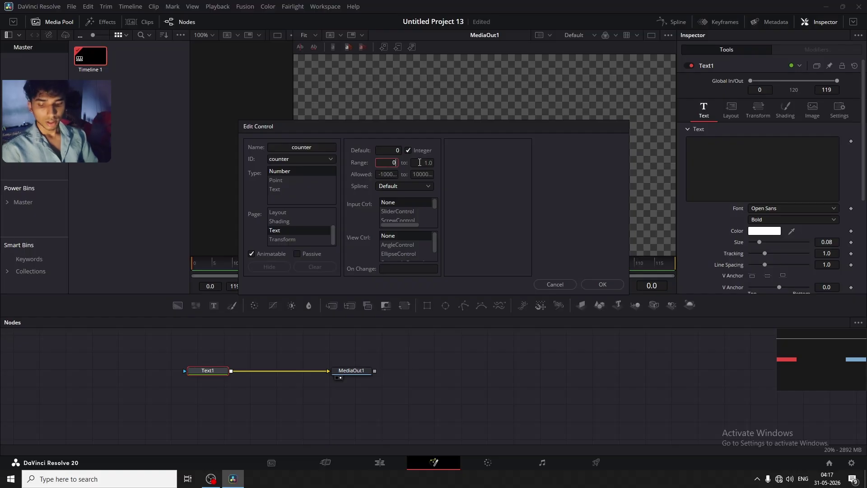
left_click(419, 162)
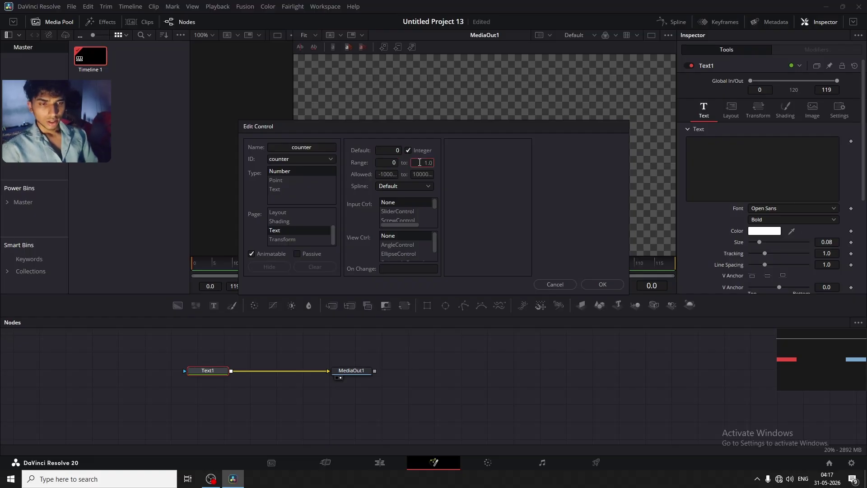
key("BackSpace")
key("BackSpace")
type("00")
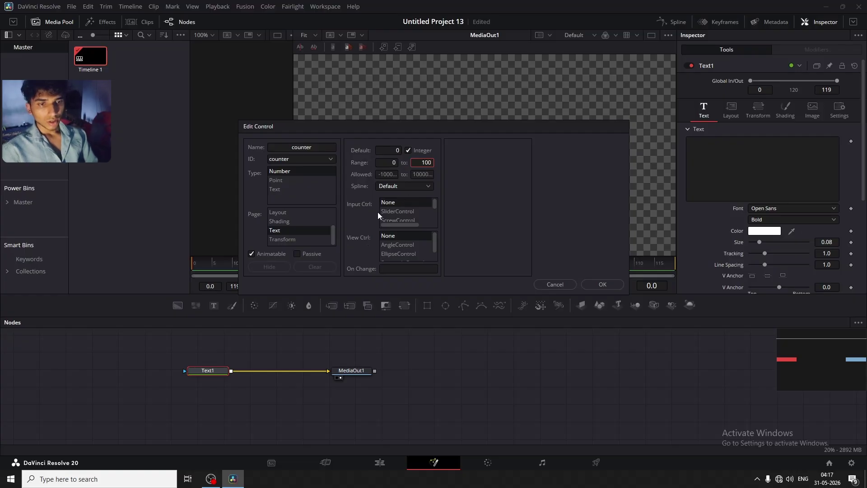
left_click(397, 212)
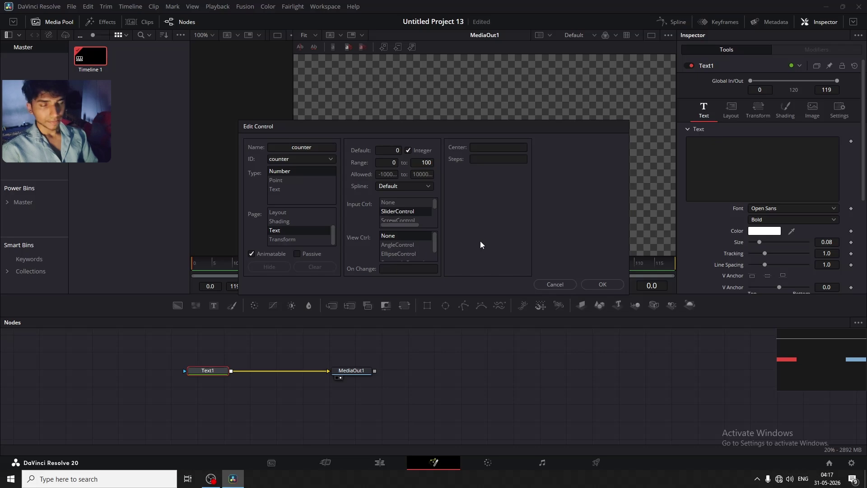
left_click(593, 283)
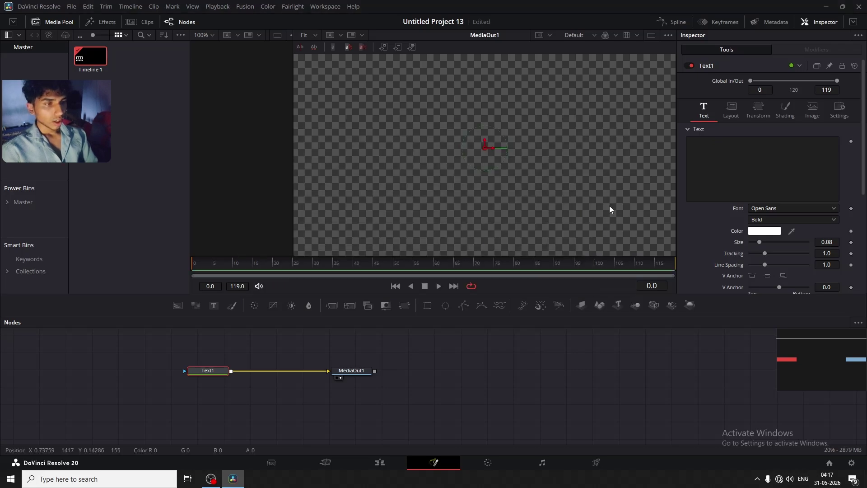
- Check the Text1 settings for the new counter slider and save the project
scroll(721, 183, "down", 5)
scroll(720, 183, "up", 5)
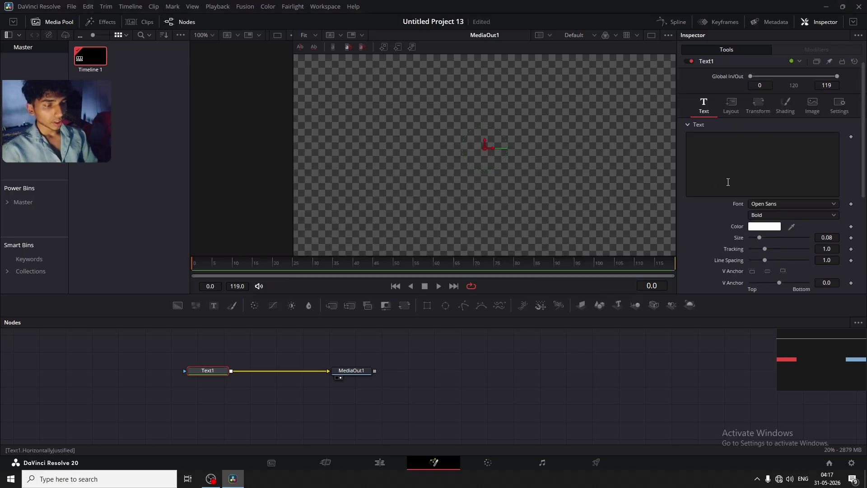
scroll(726, 188, "down", 5)
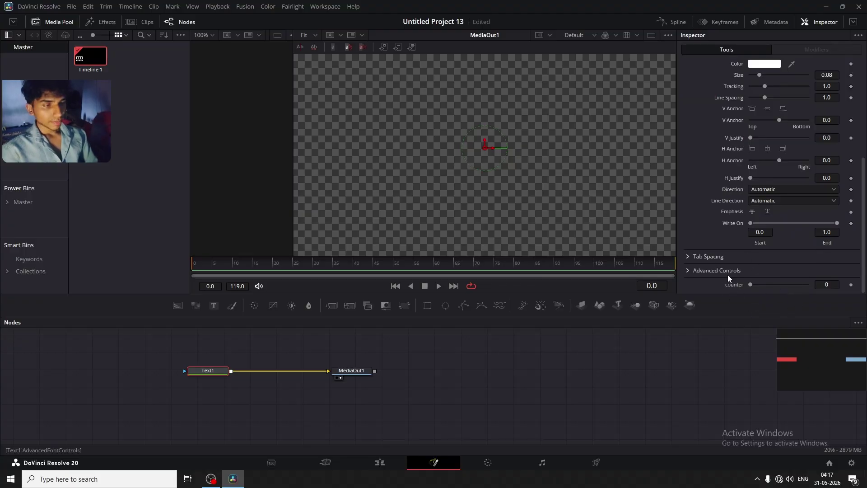
scroll(728, 204, "up", 5)
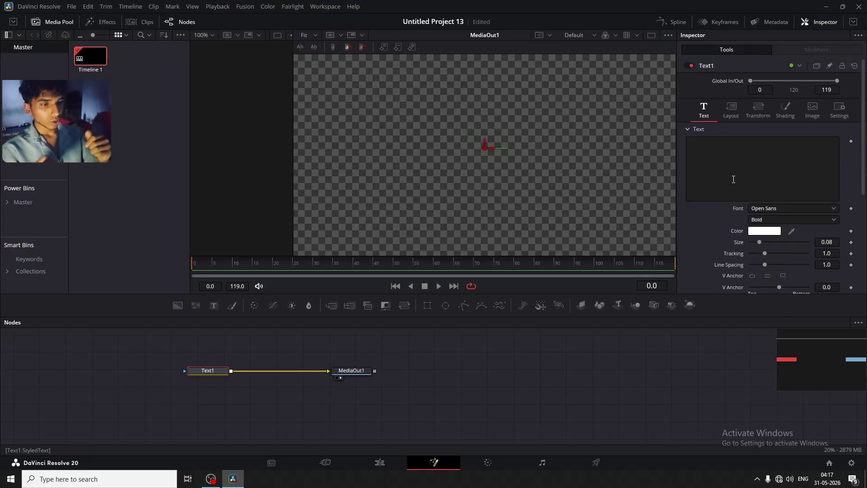
key("ctrl+s")
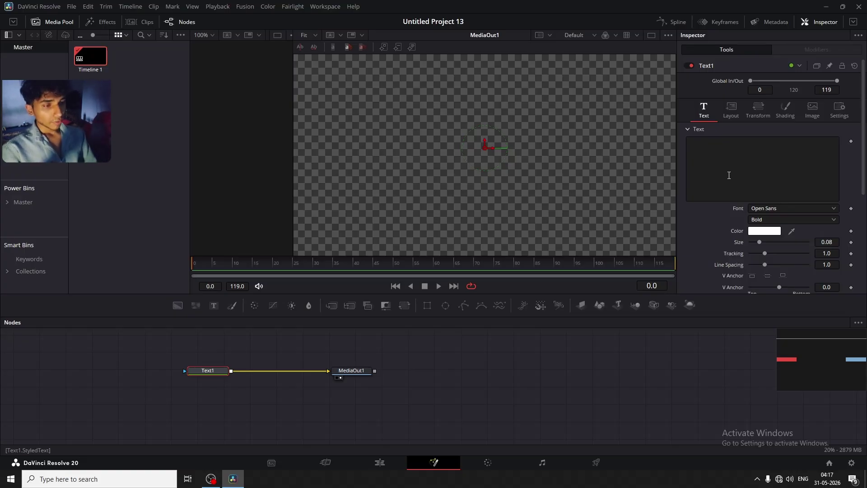
- Add an expression to Text1's text content and link it to the counter control
right_click(714, 171)
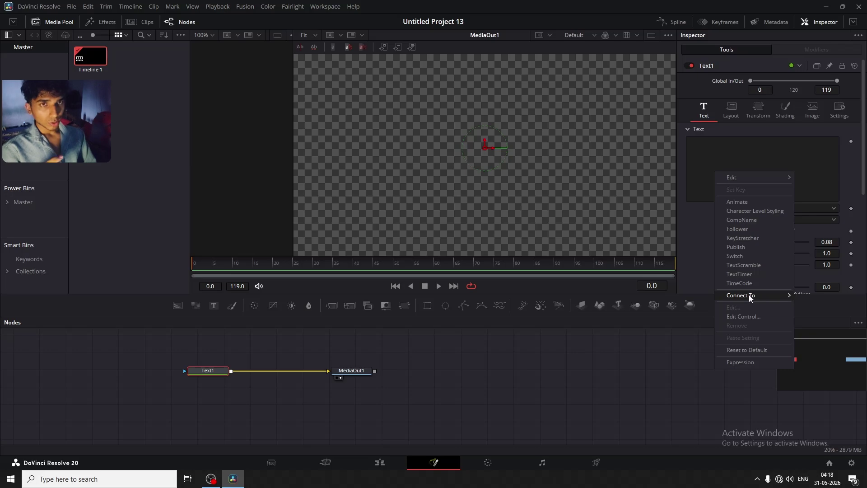
left_click(700, 177)
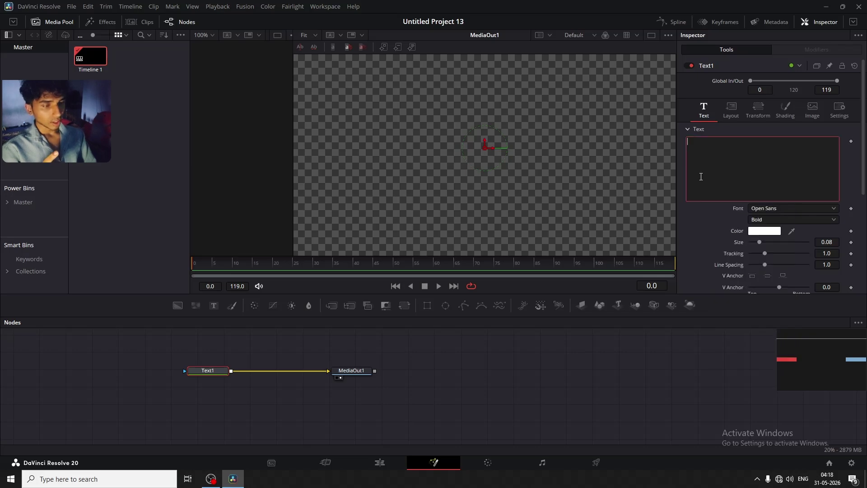
right_click(746, 183)
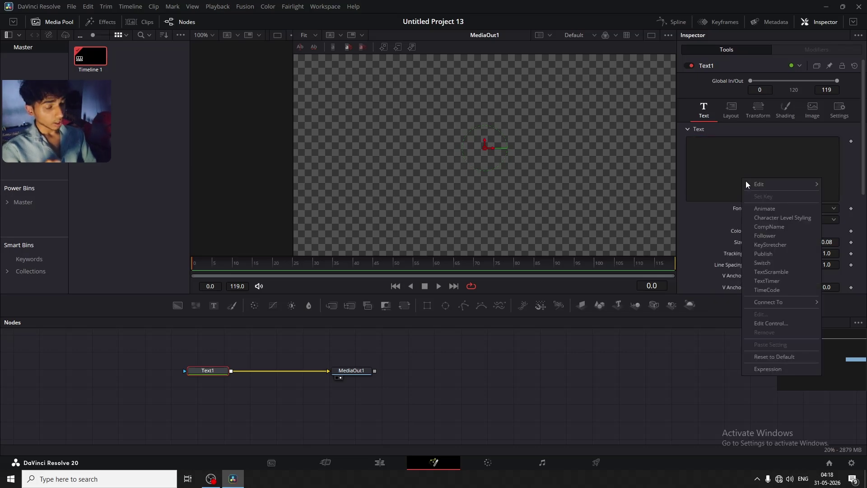
left_click(787, 367)
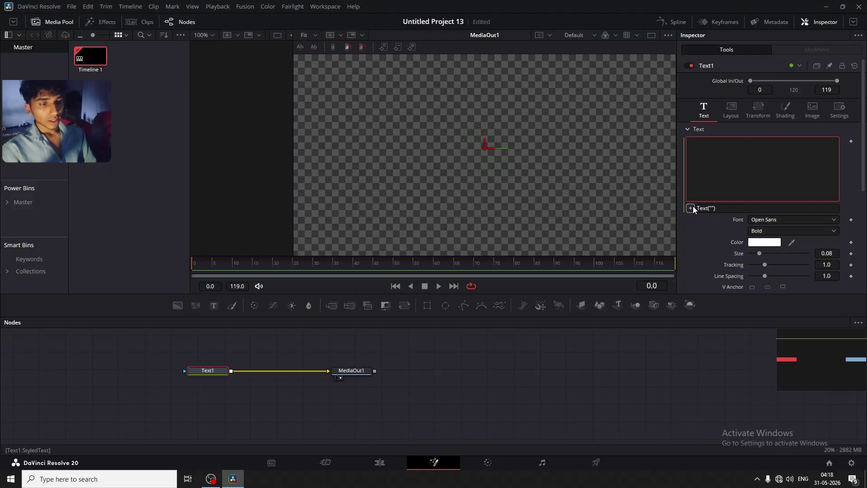
left_click(693, 206)
left_click_drag(713, 269, 735, 285)
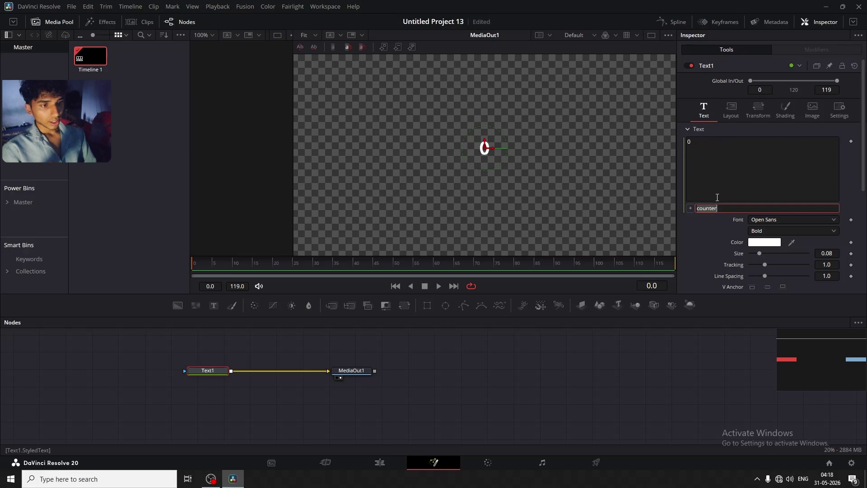
- Test the counter slider's effect on the displayed text, returning it to 0
scroll(715, 215, "down", 2)
scroll(729, 164, "up", 2)
scroll(710, 210, "down", 3)
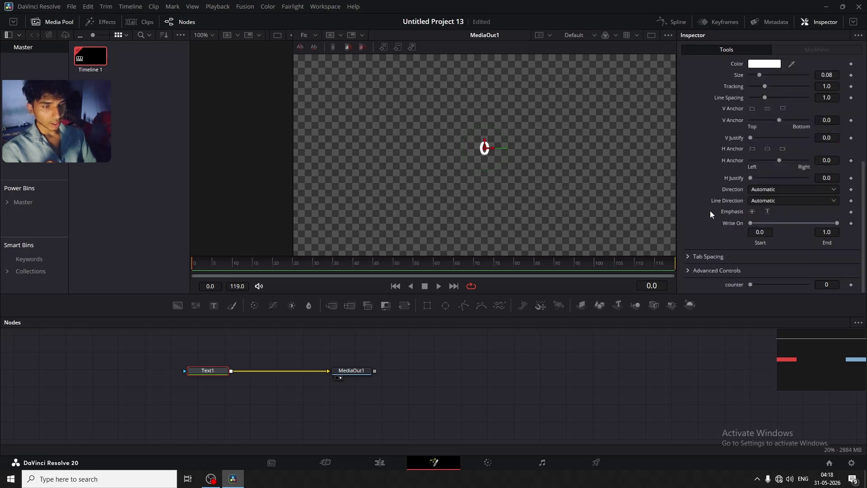
mouse_move(750, 284)
left_mouse_down()
mouse_move(774, 288)
mouse_move(743, 292)
left_mouse_up()
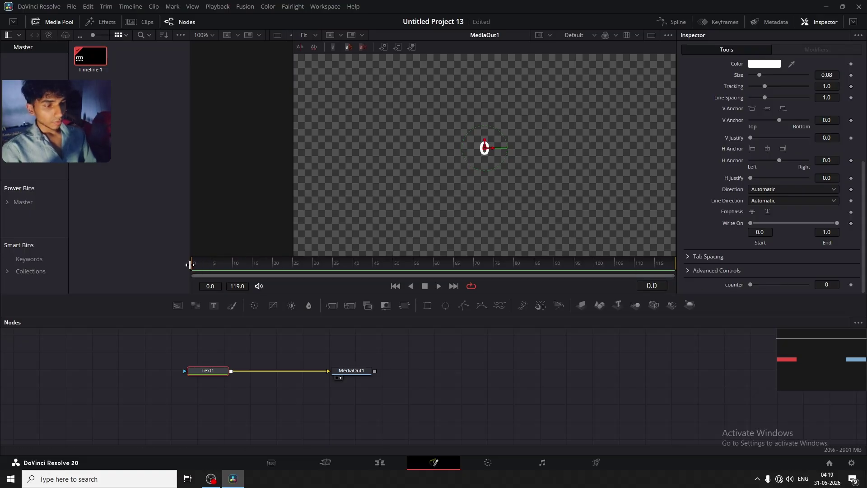
- Animate the counter with a keyframe of 0 at frame 0 and a keyframe of 64 at frame 35
left_click(851, 284)
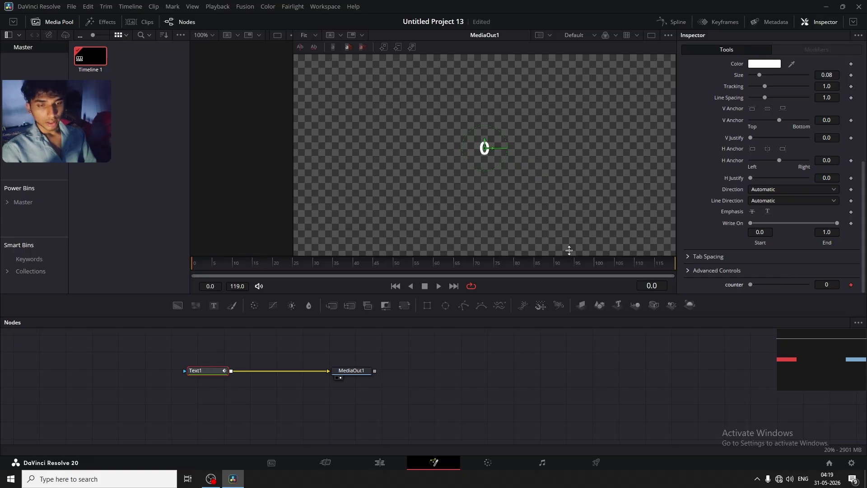
left_click_drag(274, 262, 342, 272)
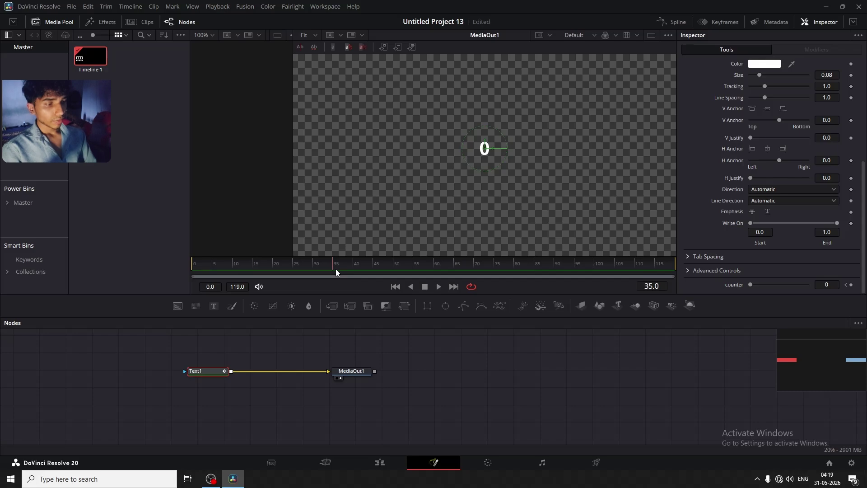
left_click(851, 285)
left_click_drag(752, 285, 788, 289)
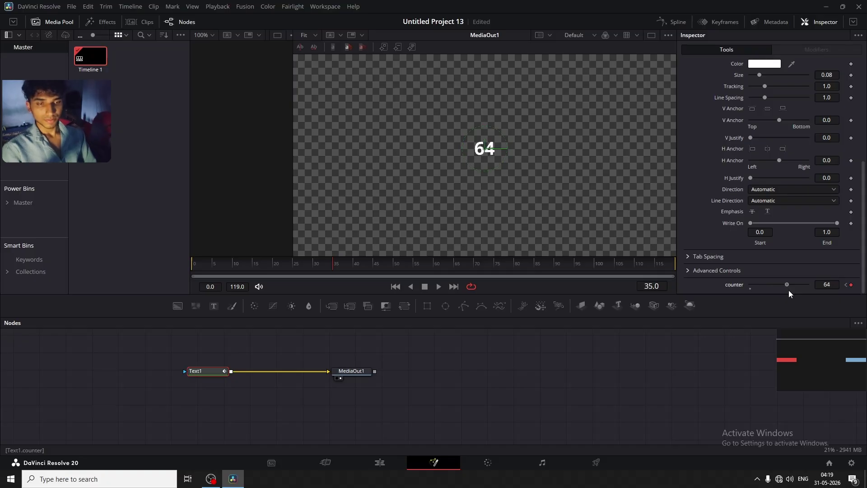
- Play the counter animation from the first frame, stop it, and view frame 25
left_click_drag(307, 267, 190, 269)
key("space")
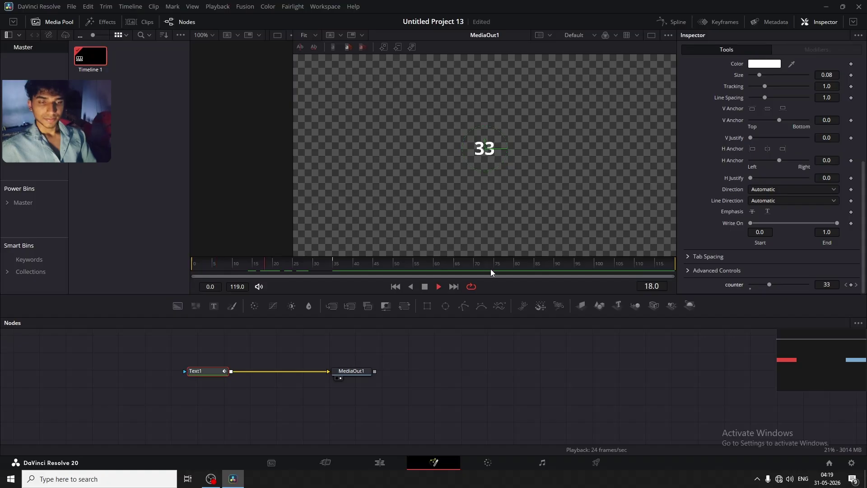
key("space")
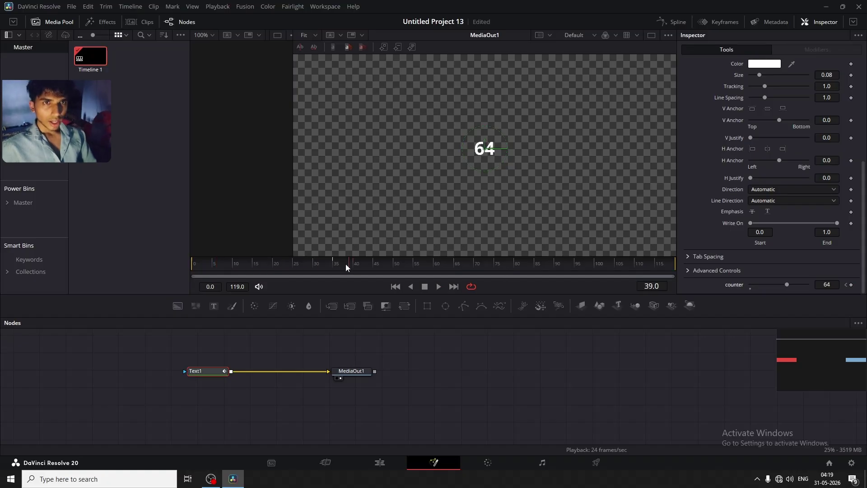
left_click(296, 268)
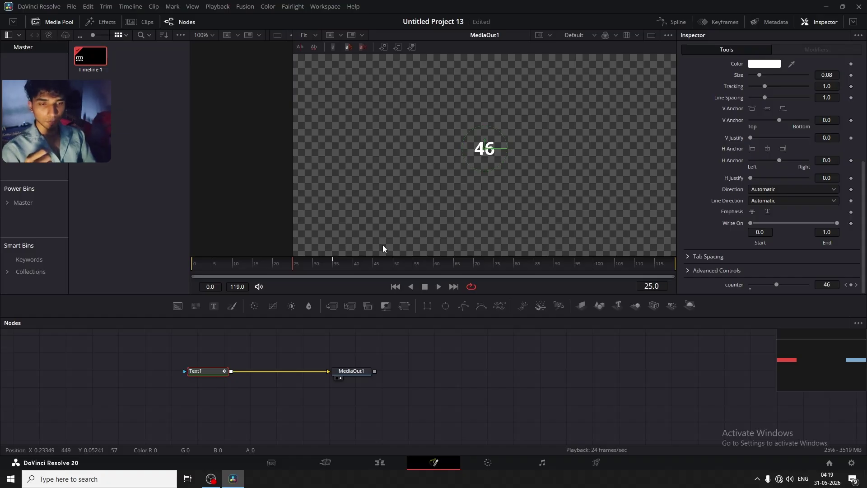
- At frame 33, save the project and change Text1's text expression to (counter).."%" to append a percent sign to the number
left_click_drag(294, 267, 322, 269)
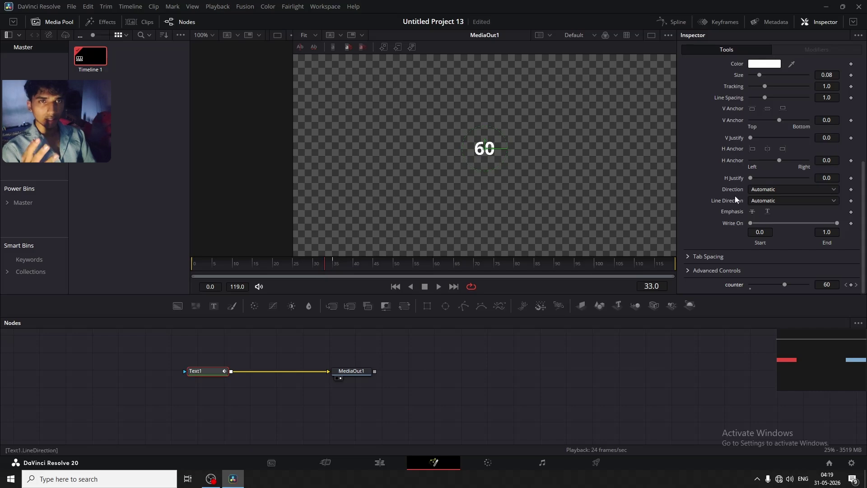
scroll(703, 204, "up", 5)
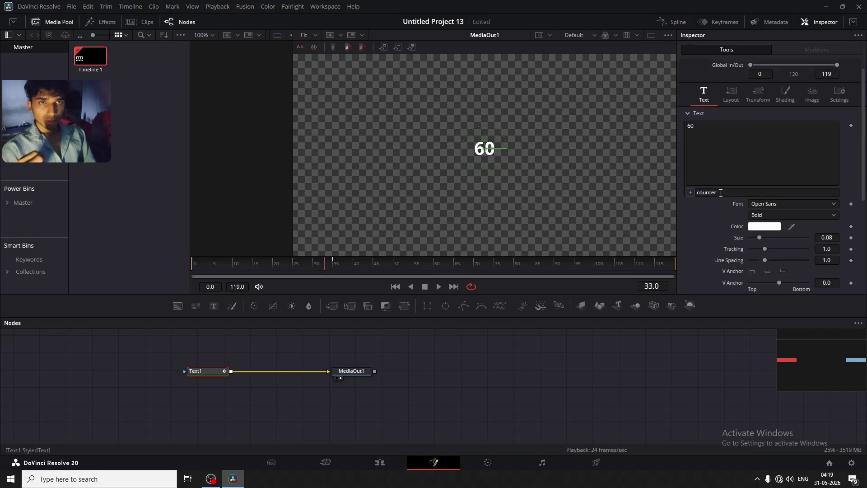
left_click(721, 192)
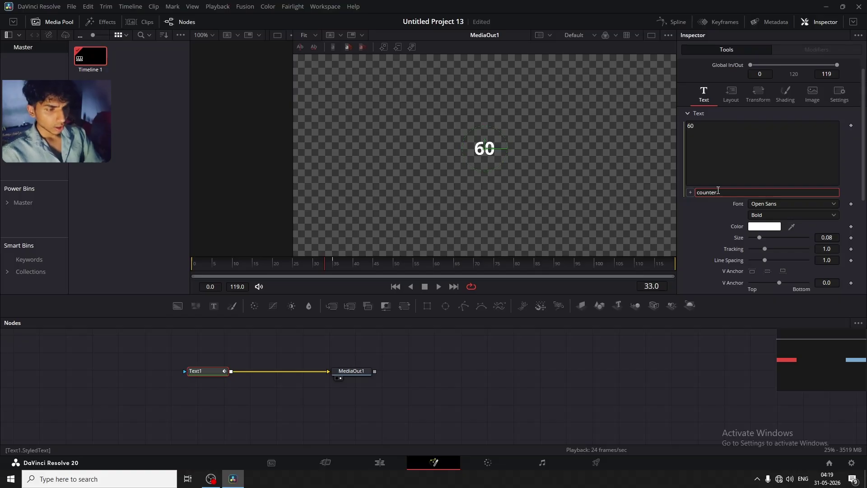
key("ctrl+s")
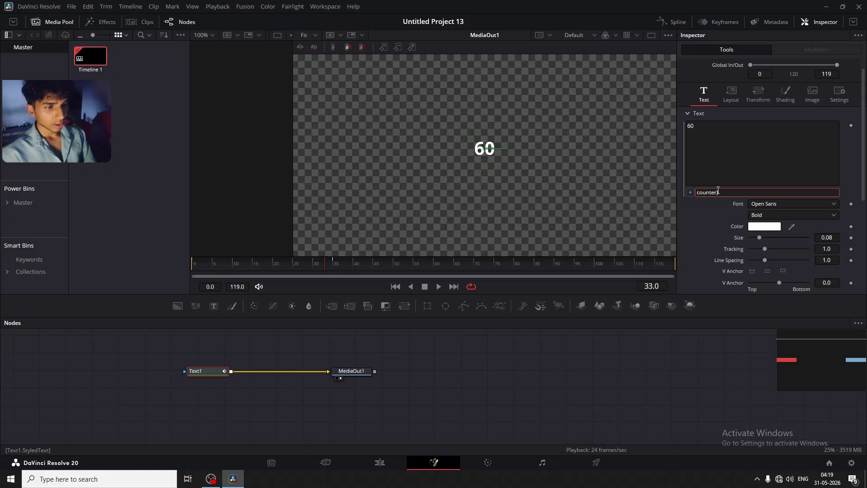
type("(")
left_click(724, 193)
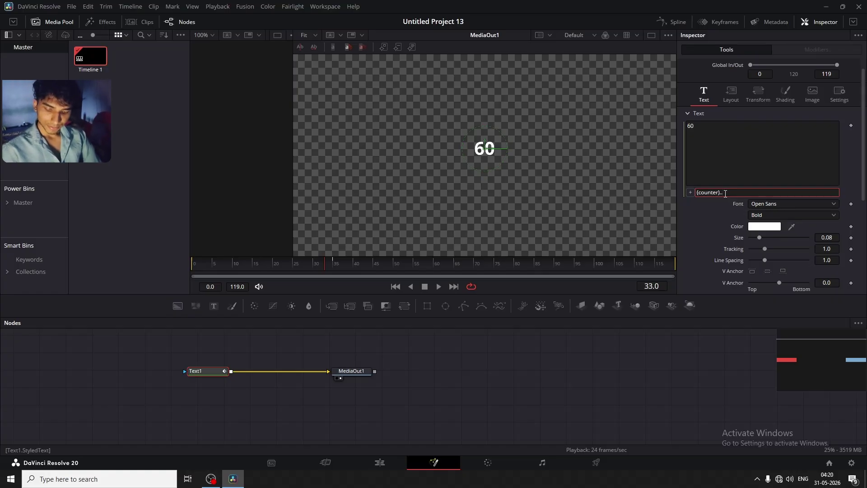
type("%")
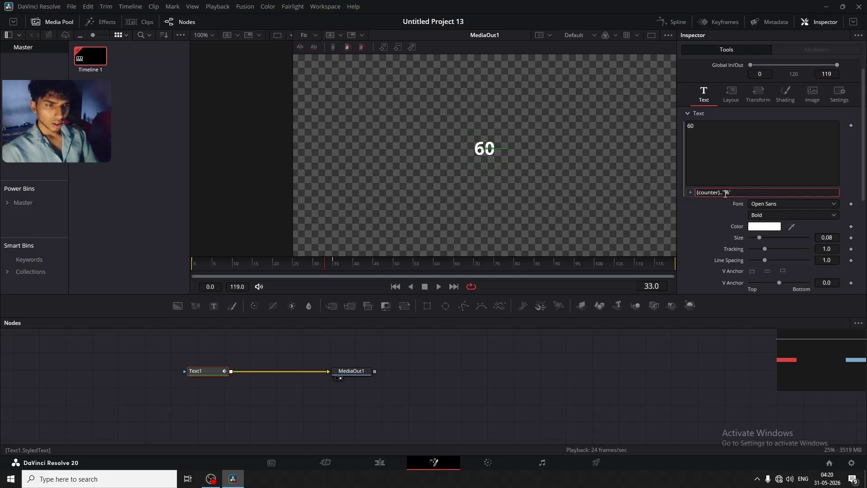
key("Tab")
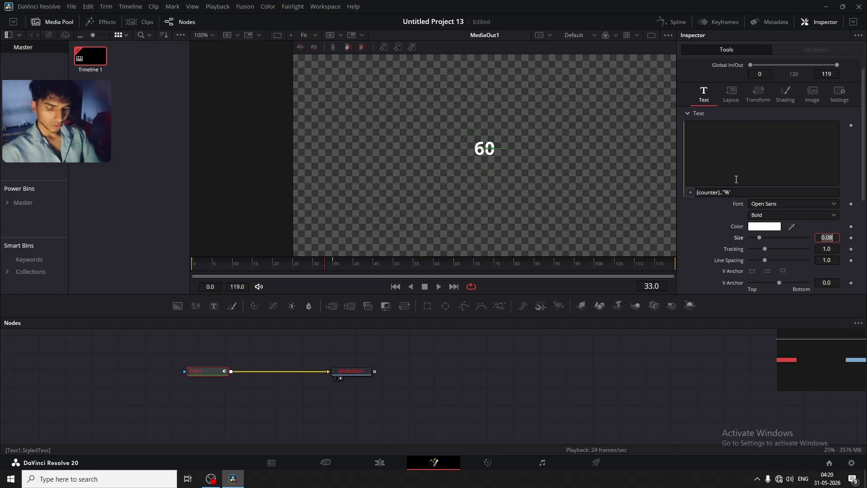
left_click(738, 190)
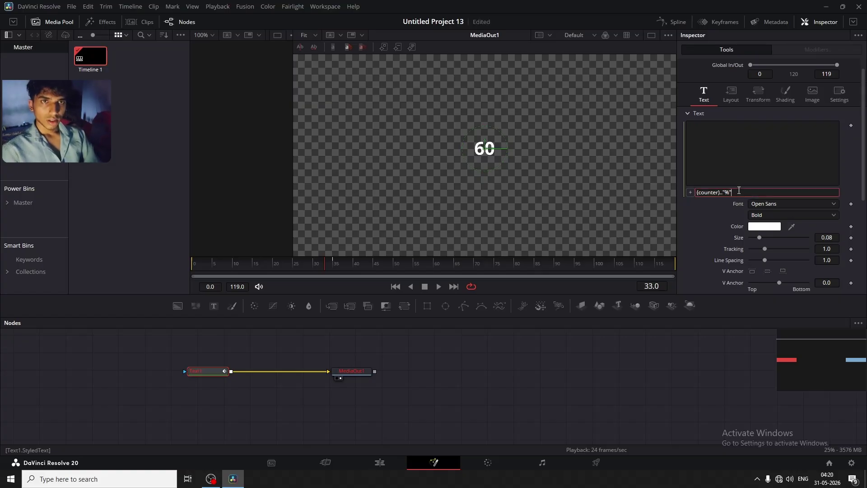
key("Tab")
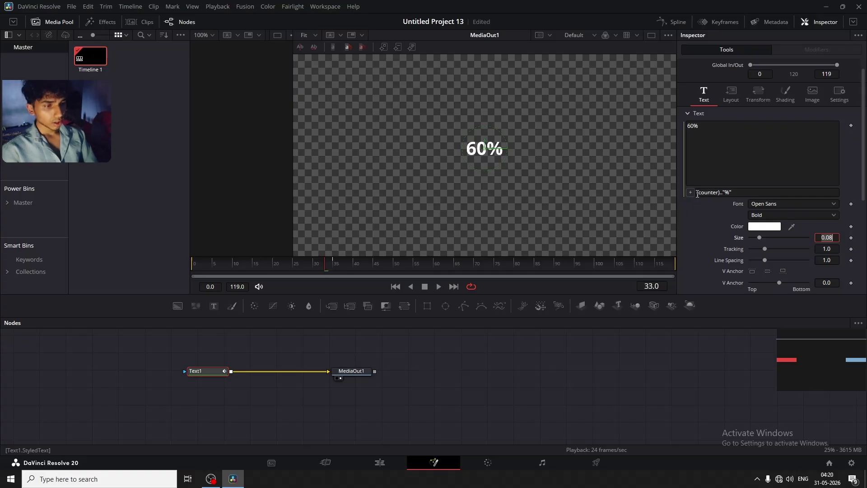
- Prepend a dollar sign to the counter by changing the text expression to "$"..(counter).."%"
left_click(698, 193)
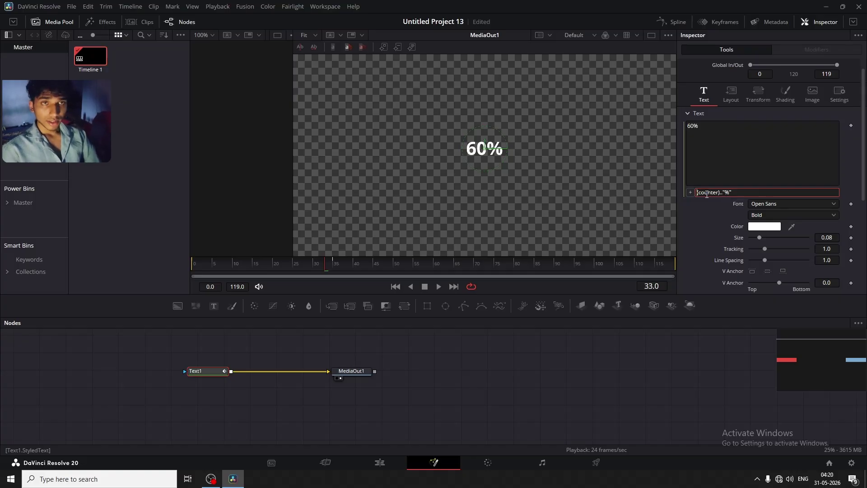
type("..")
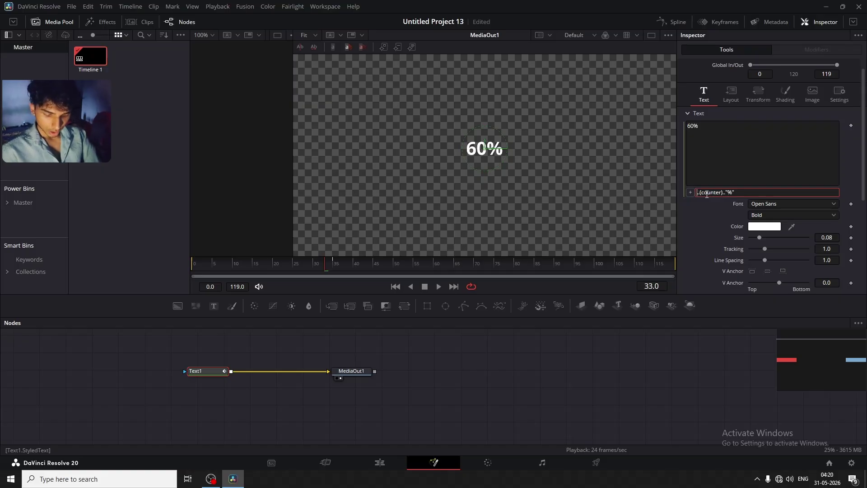
type("\"")
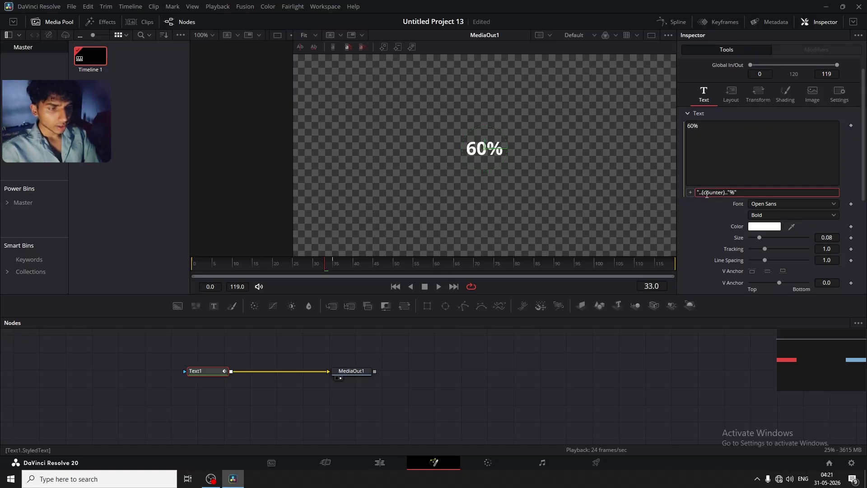
type("$")
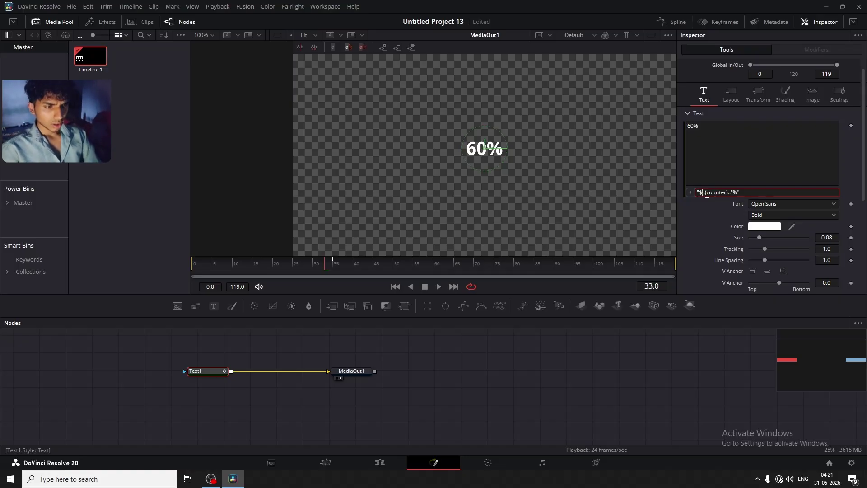
type("\"")
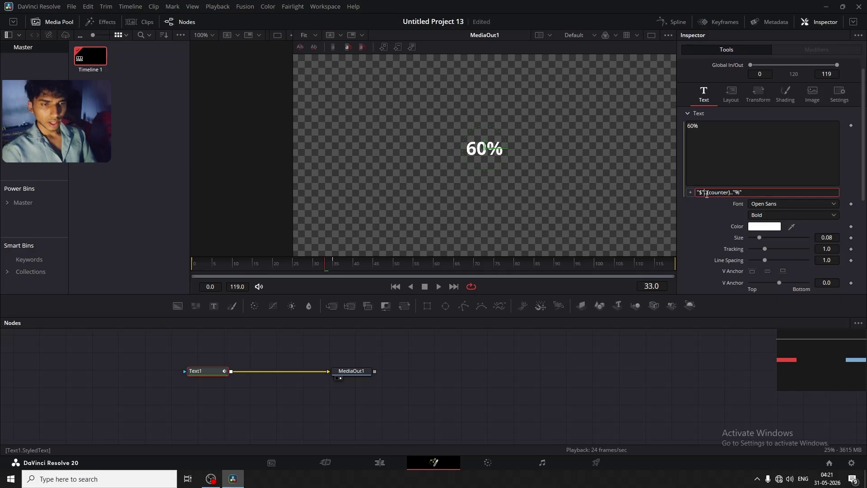
key("Tab")
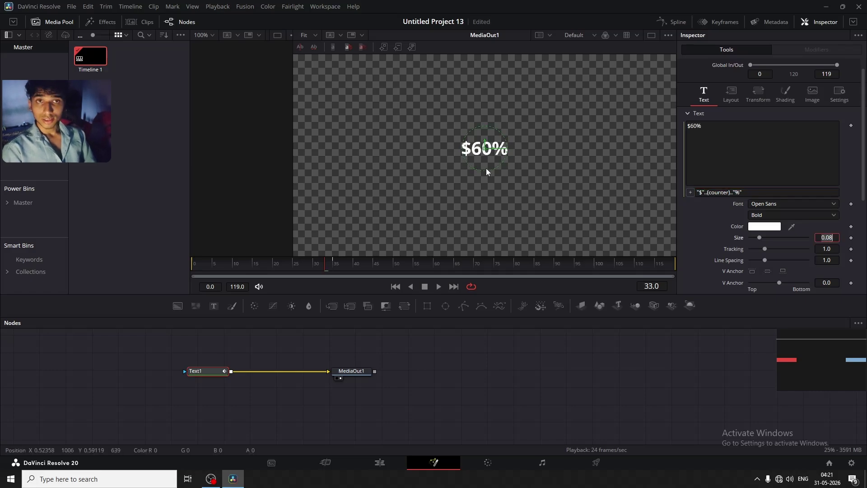